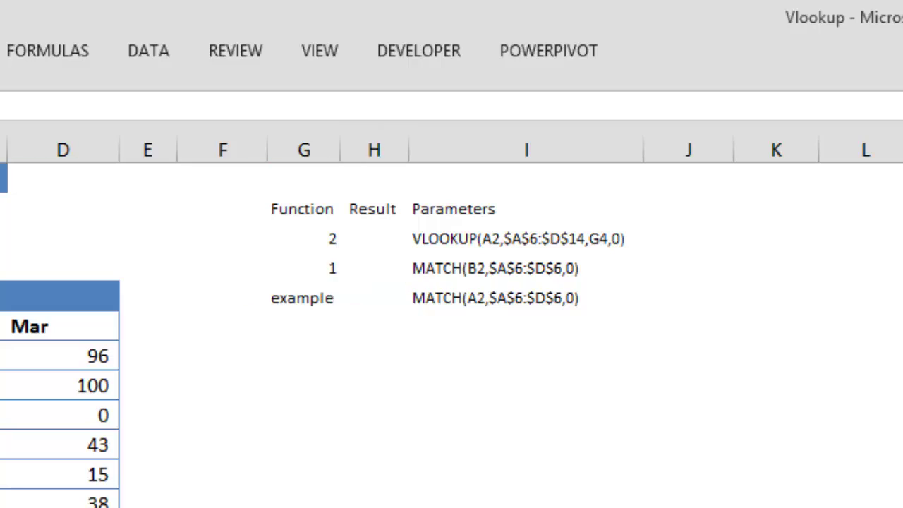
Enter an exact-match MATCH formula in the example row's Result cell H5, looking up A2 in A6:A14 with match type 0
type("c")
left_click(374, 311)
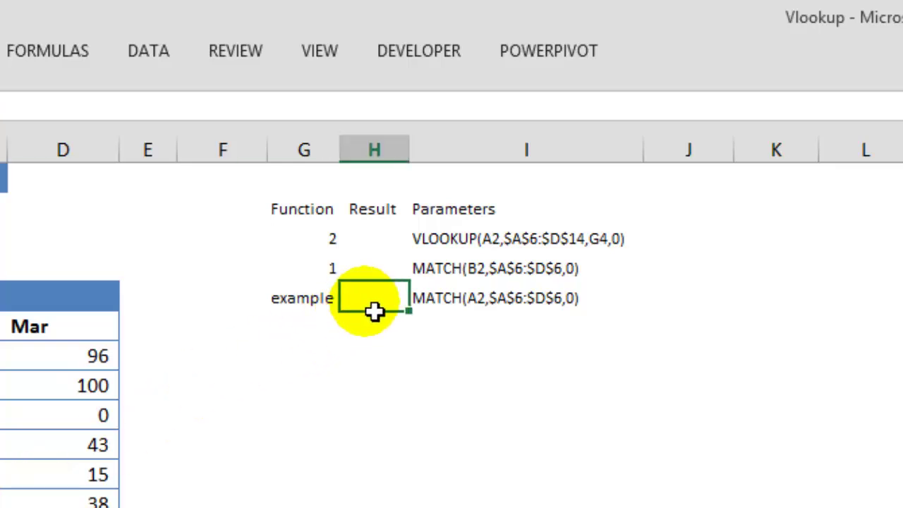
type("=mat")
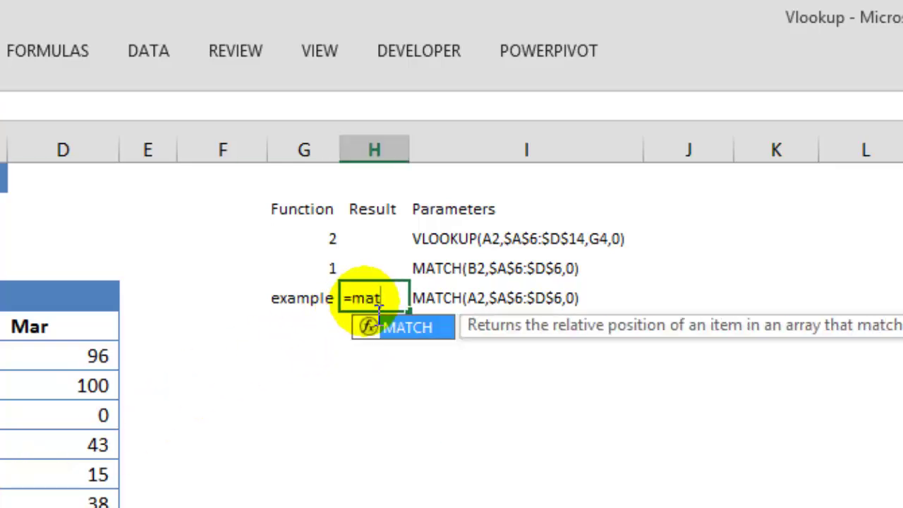
key("Tab")
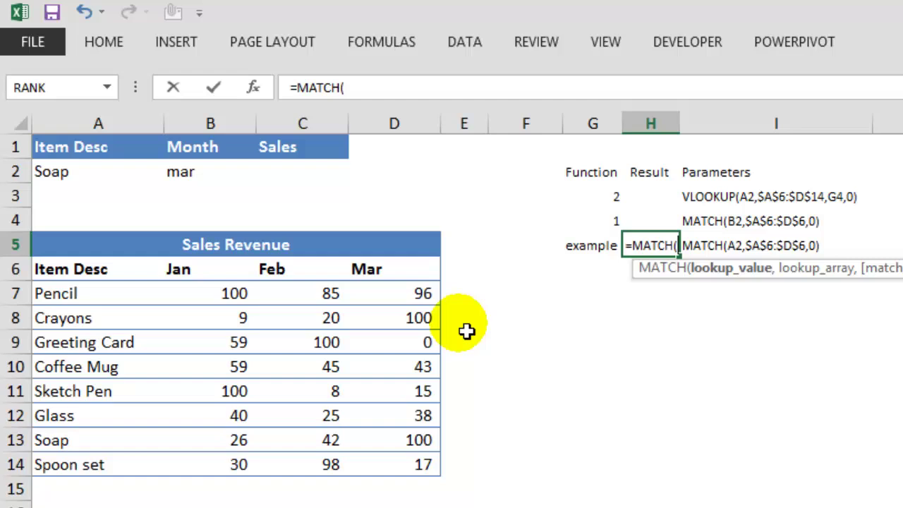
left_click(101, 173)
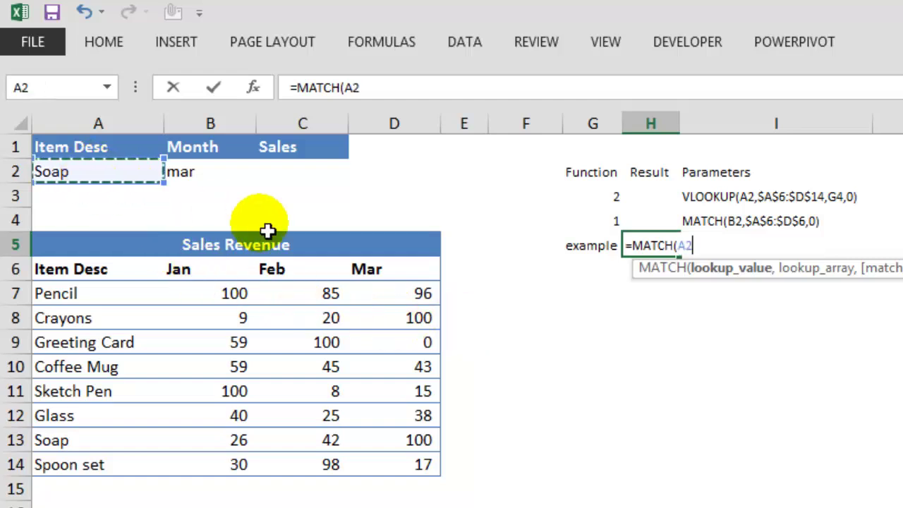
type(",")
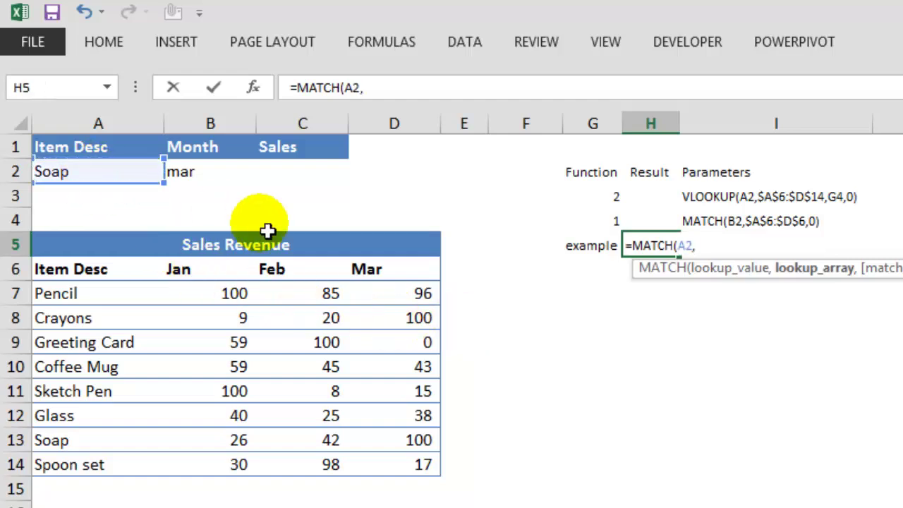
left_click_drag(143, 274, 122, 474)
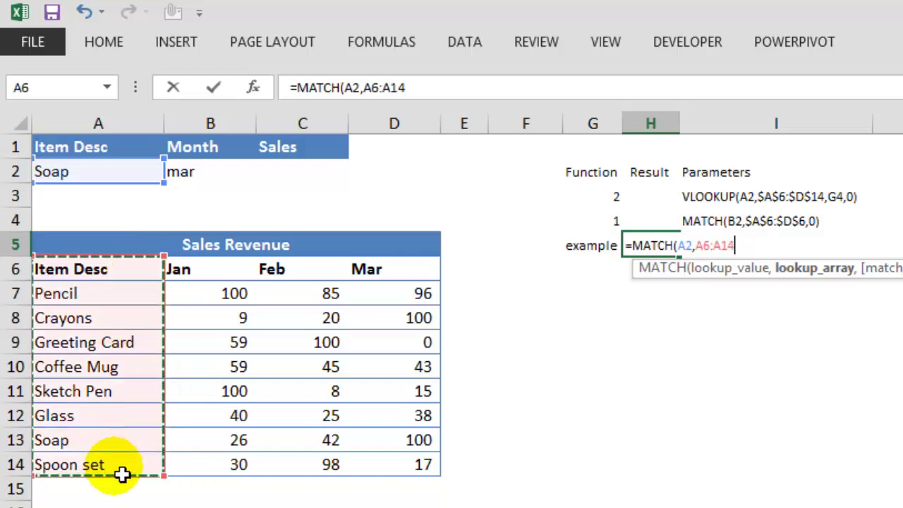
type(",")
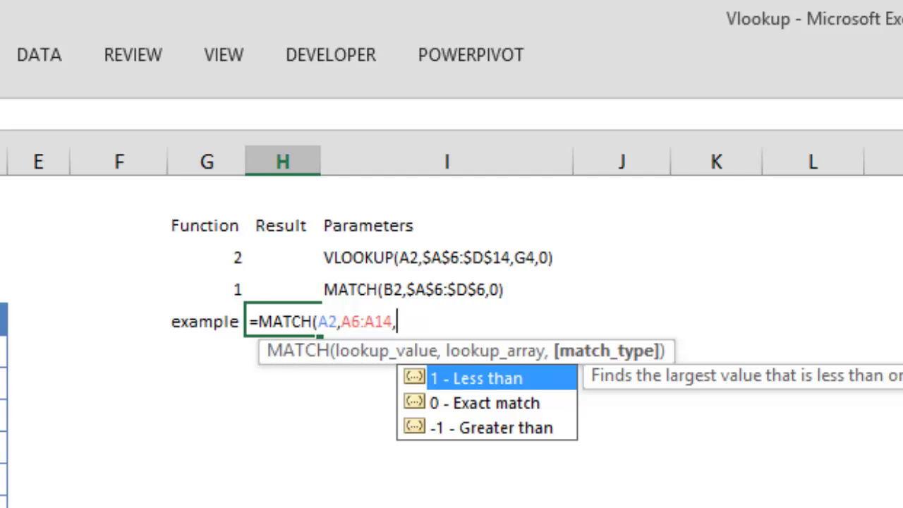
type("0)")
key("Return")
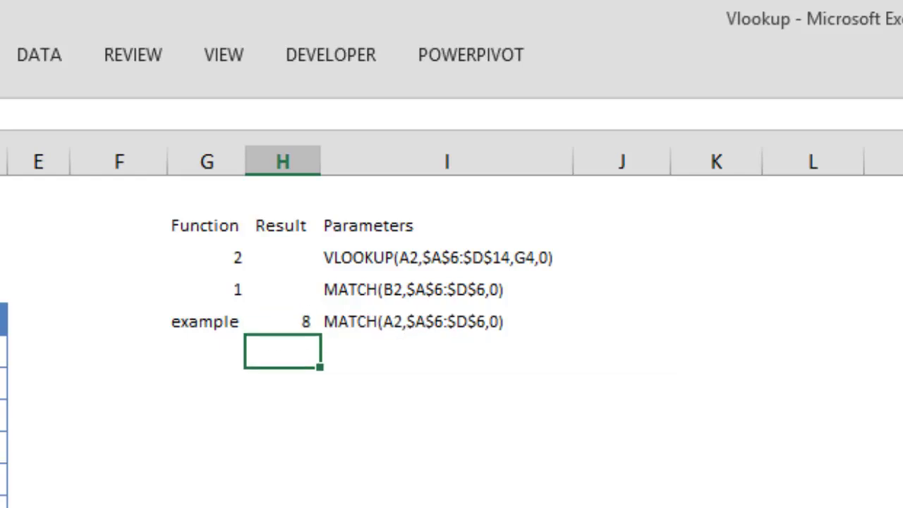
left_click(283, 321)
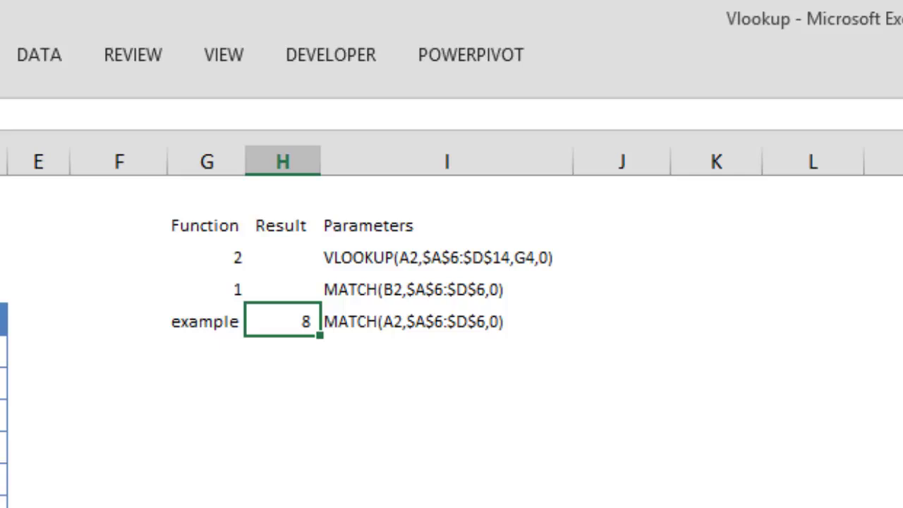
key("ctrl+Home")
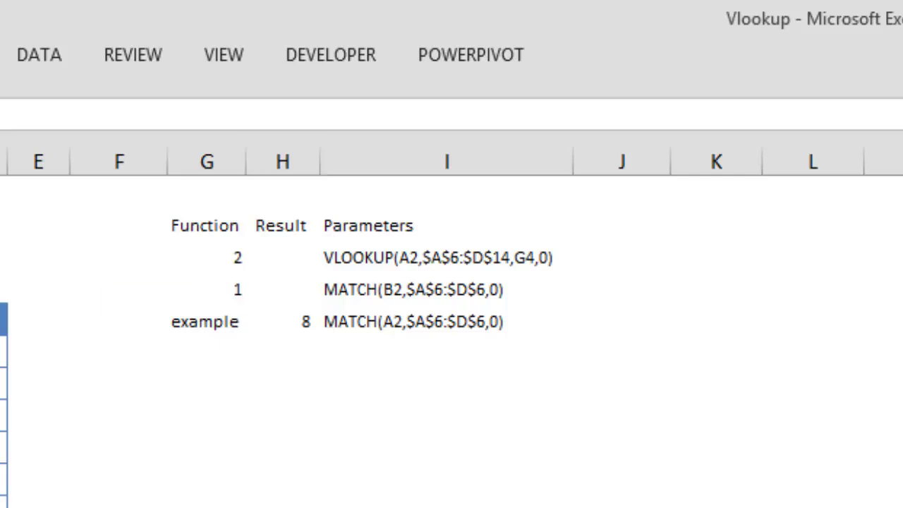
Enter a MATCH formula in Result cell H4 that looks up month B2 in header row A6:D6 with match type 0
left_click(303, 296)
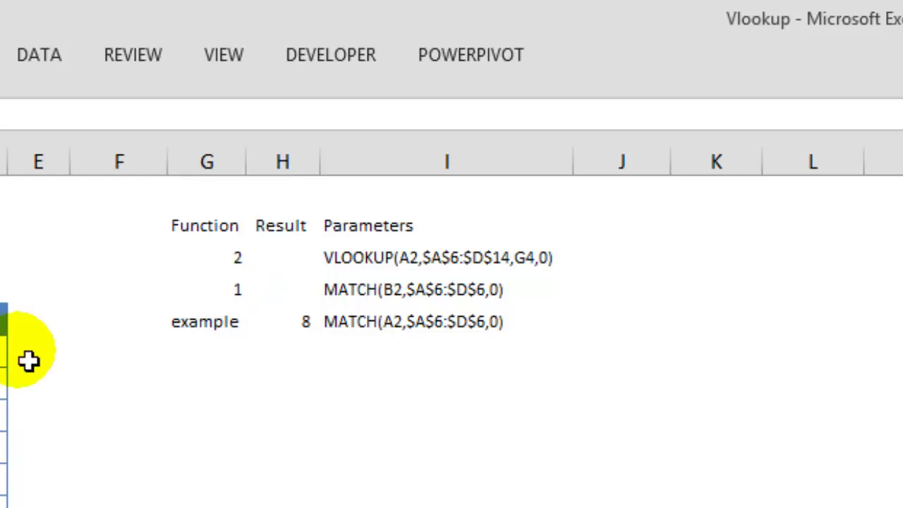
left_click(296, 297)
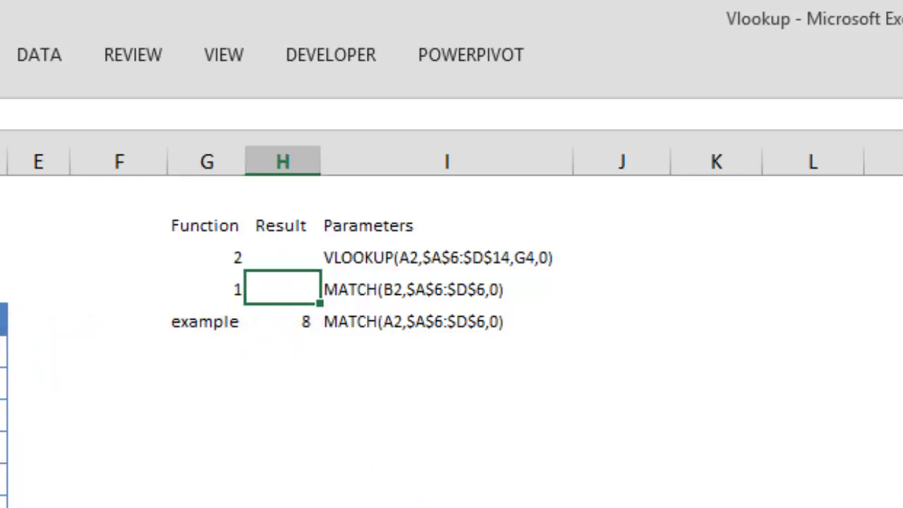
type("=mat")
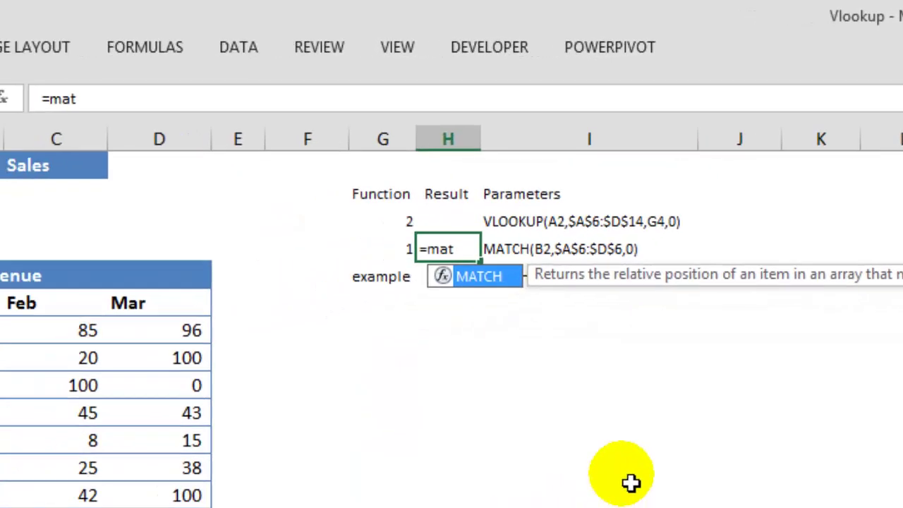
key("Tab")
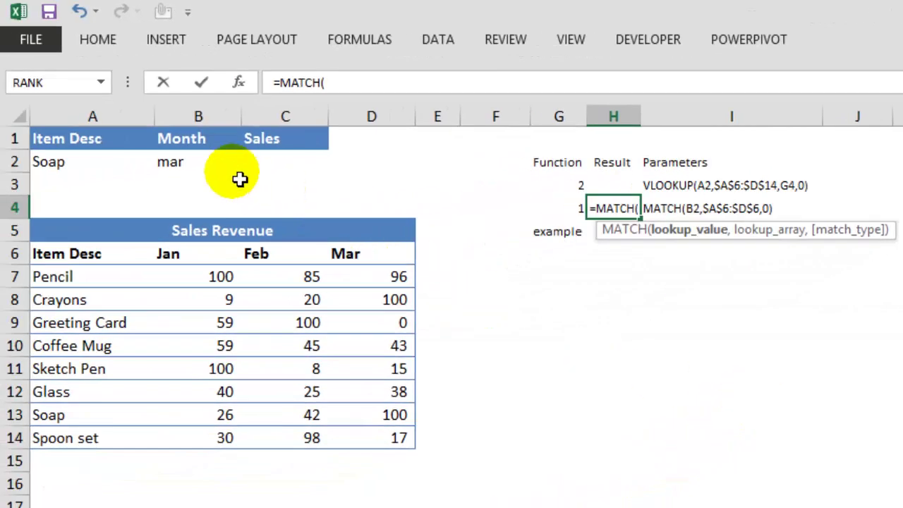
left_click(221, 167)
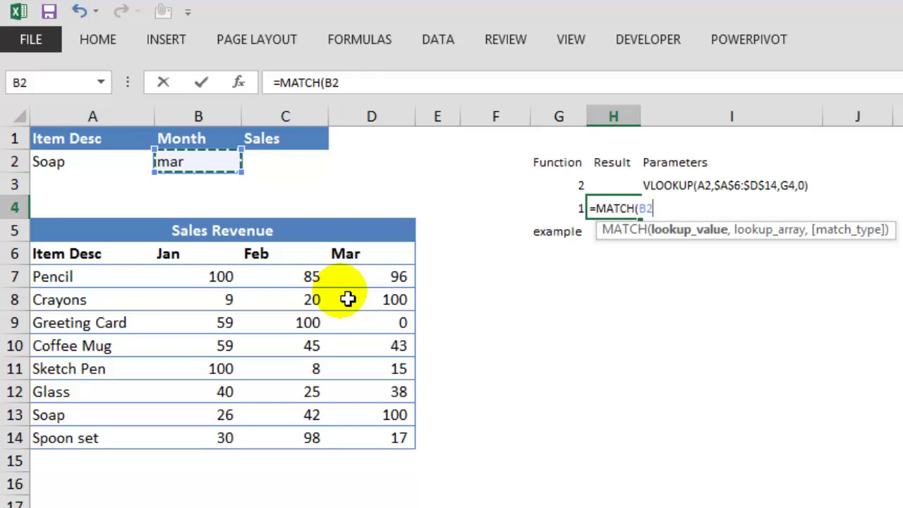
type(",")
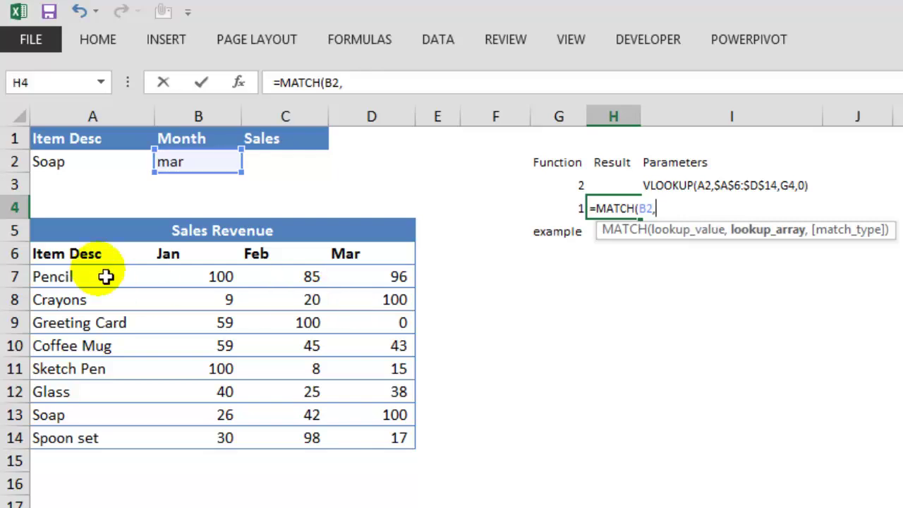
left_click_drag(124, 253, 389, 253)
type(",")
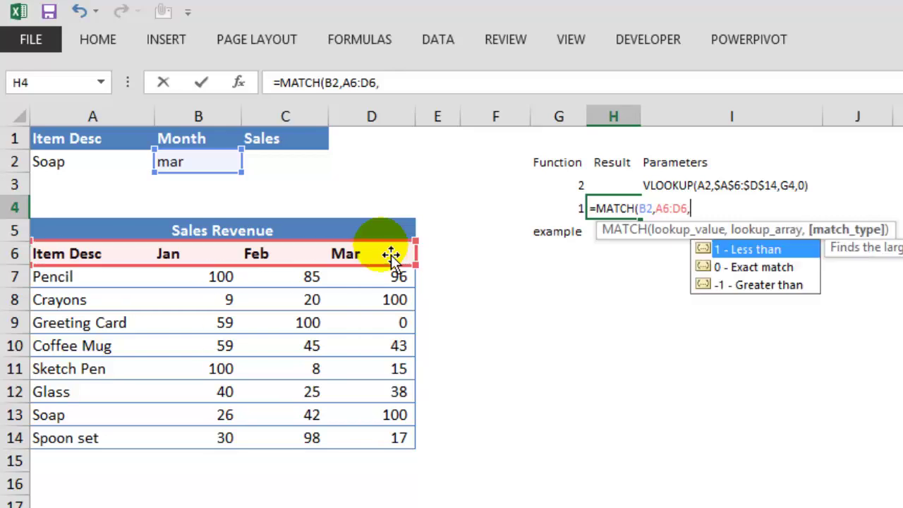
type("0)")
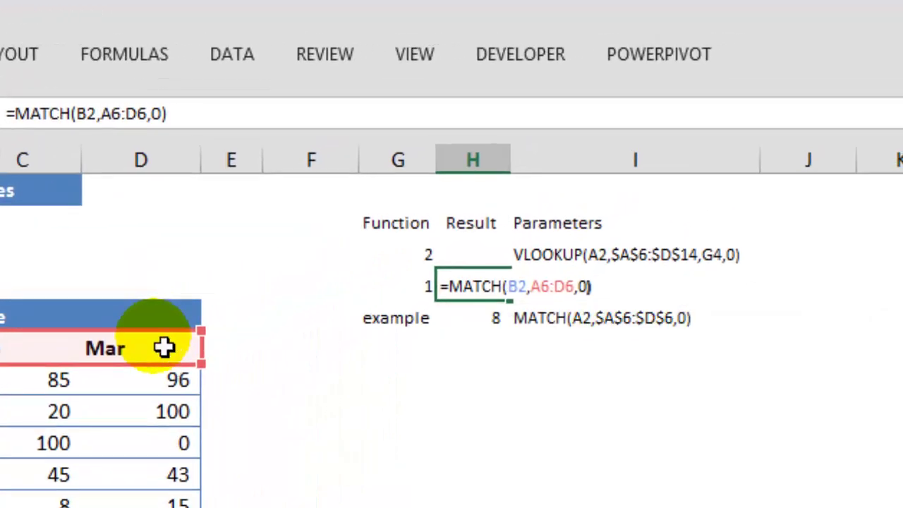
key("Return")
key("Up")
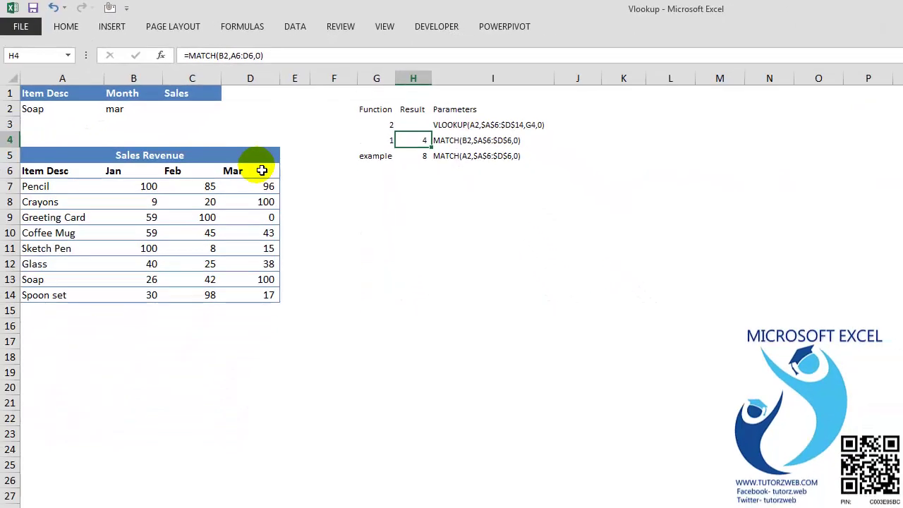
Examine the Sales Revenue table, the item, month and sales cells in row 2, and the MATCH formula in H4
left_click_drag(220, 155, 208, 295)
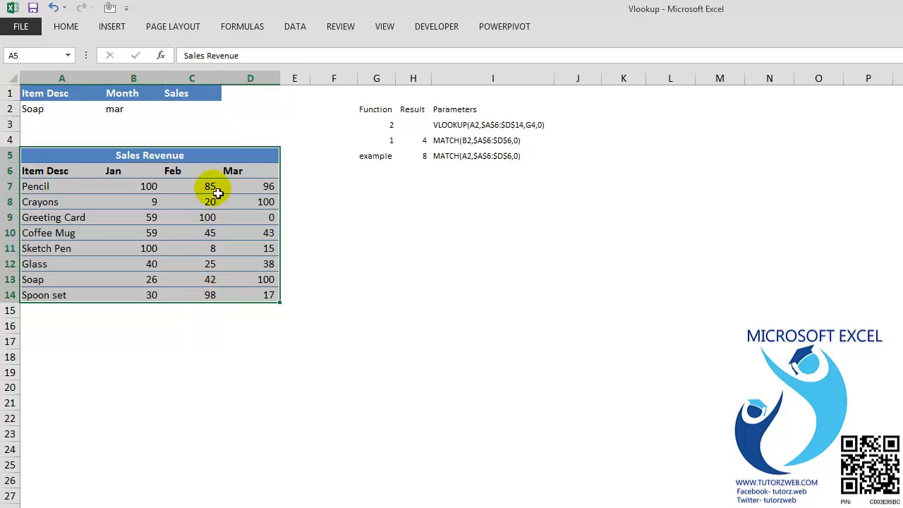
left_click(218, 138)
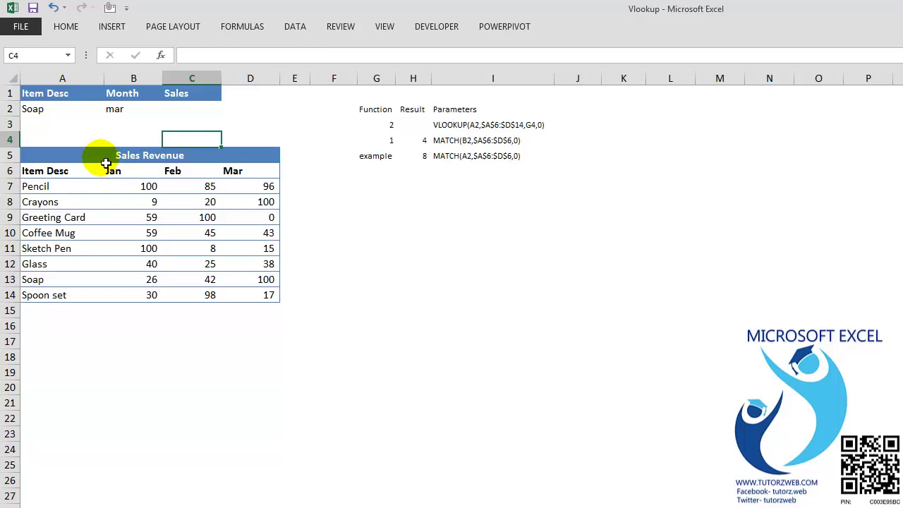
left_click(72, 113)
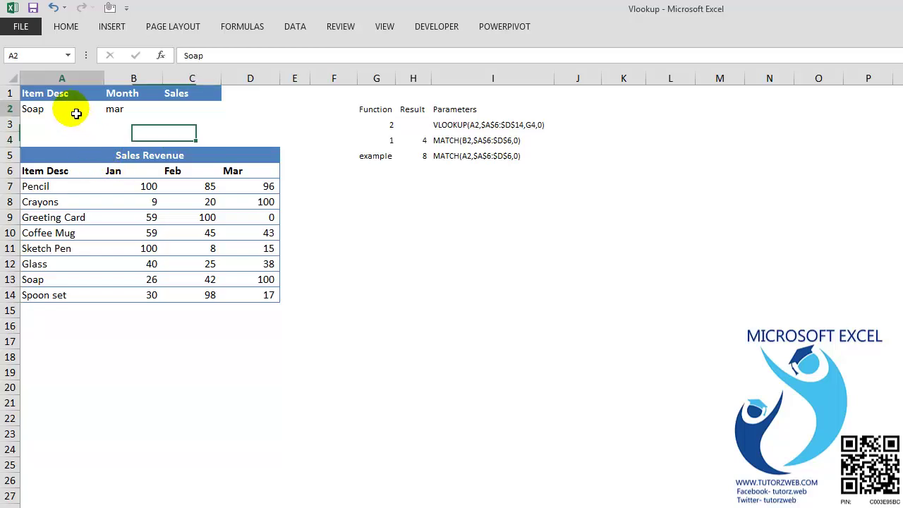
left_click(129, 115)
left_click(204, 113)
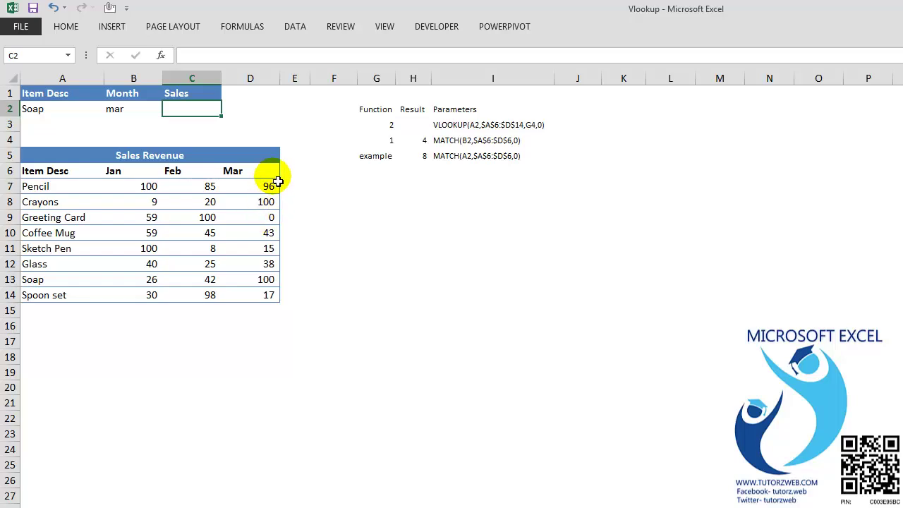
left_click(153, 115)
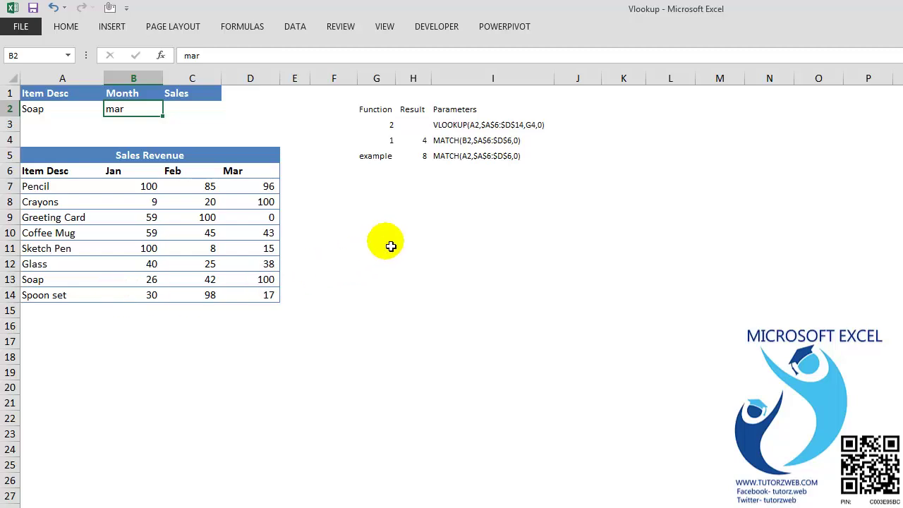
left_click(418, 142)
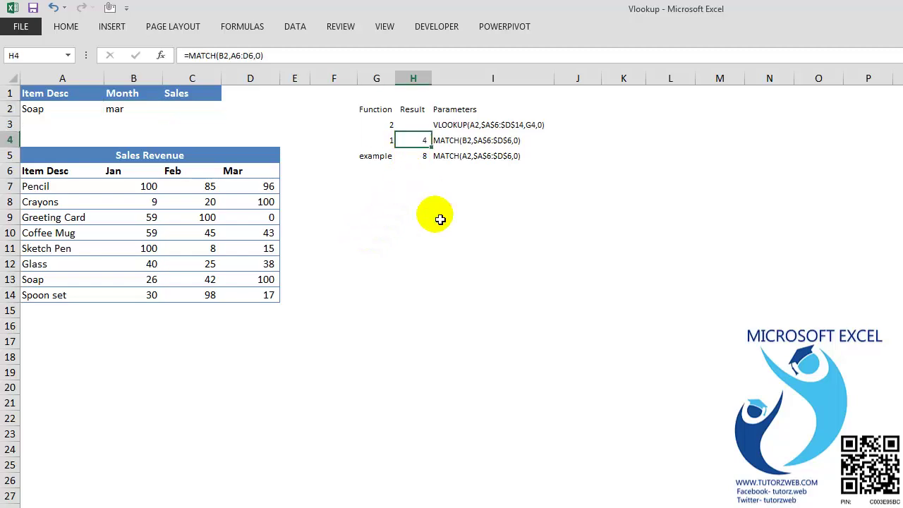
Change the month in B2 to Jan and check the MATCH result in H4
left_click(129, 115)
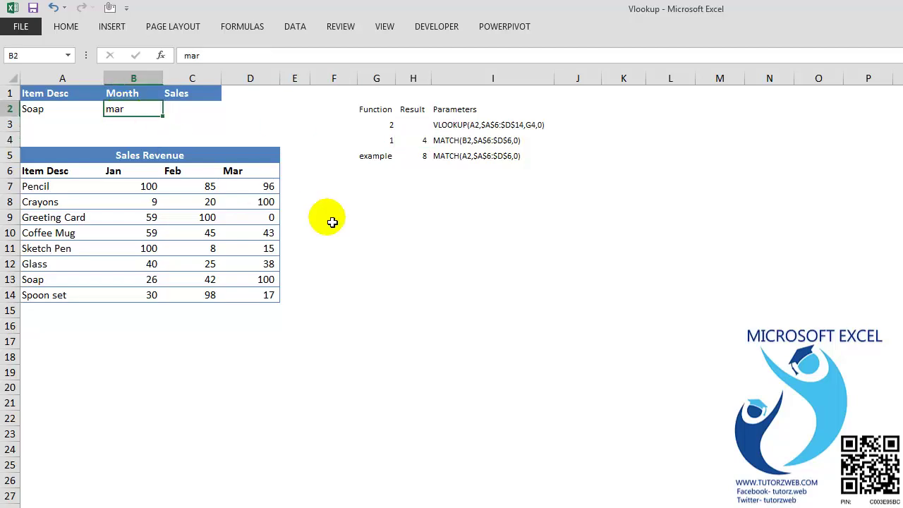
type("Jan")
key("Return")
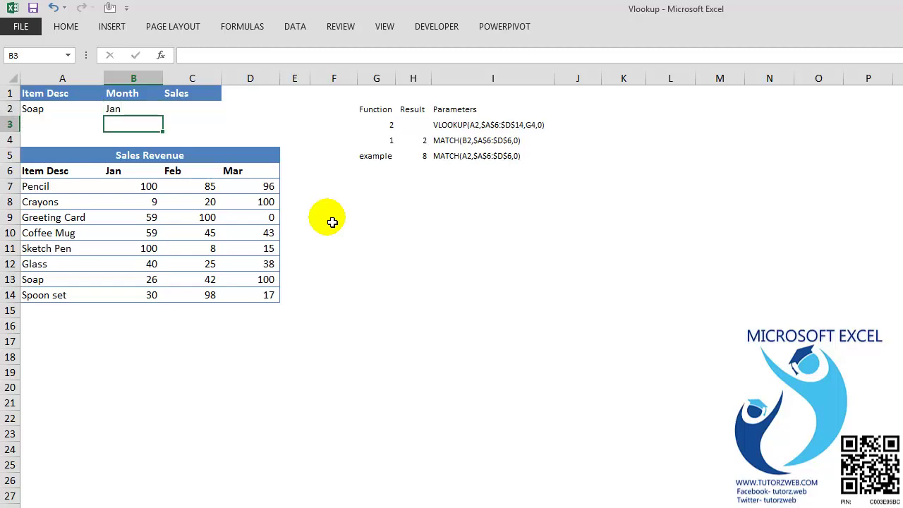
left_click(404, 139)
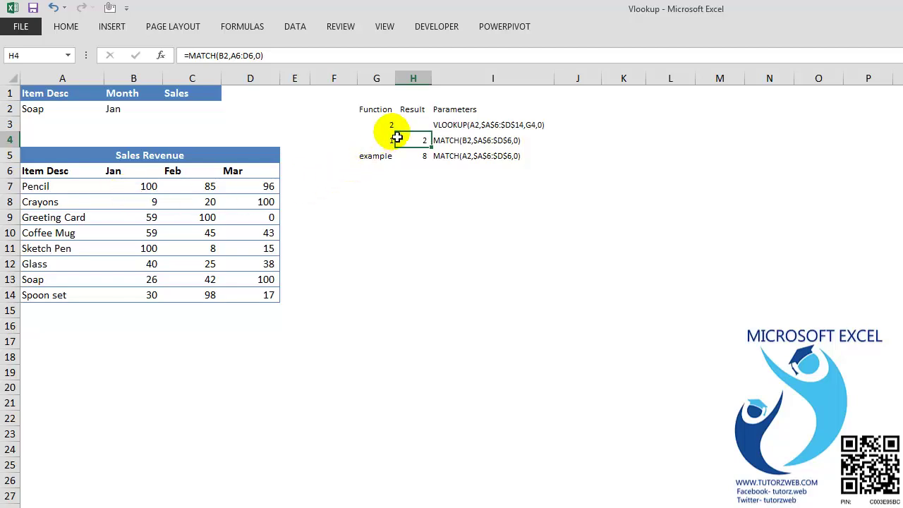
Enter a VLOOKUP formula in Result cell H3 looking up A2 in A5:D14, with H4 as column index and range lookup 0
left_click(416, 125)
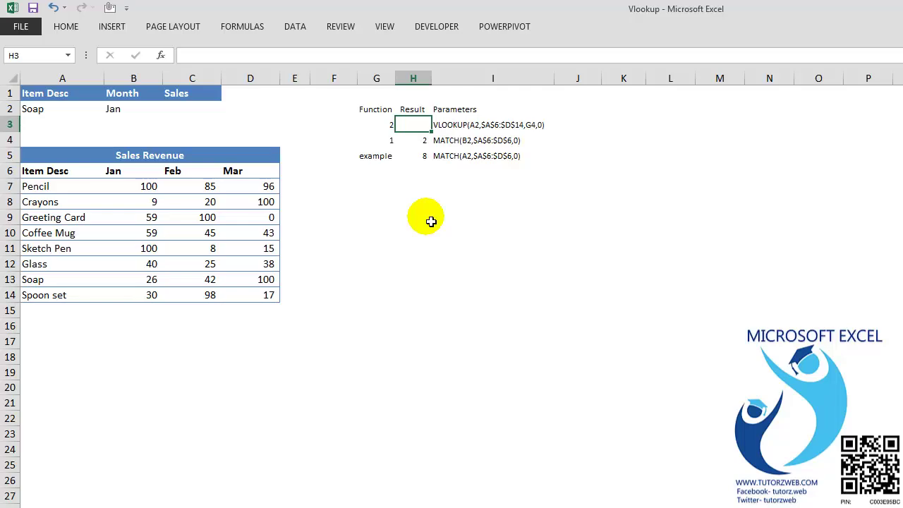
type("=")
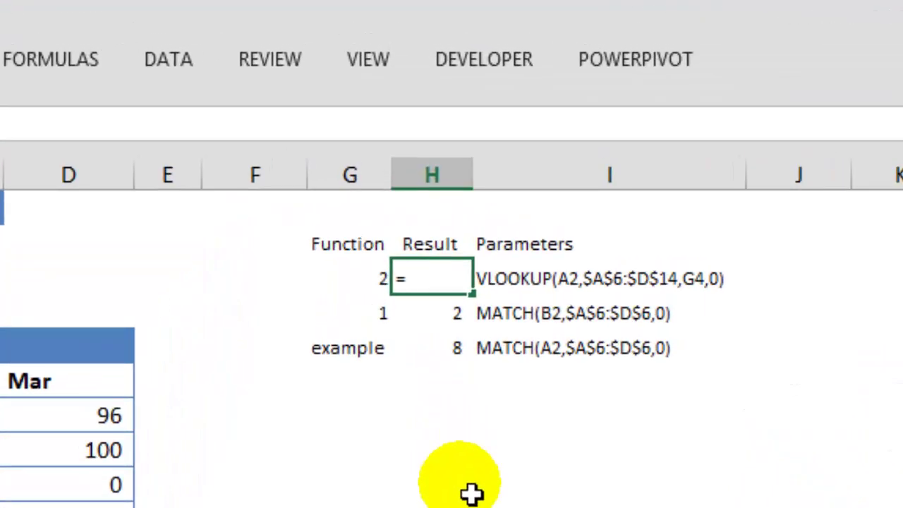
type("vlookup")
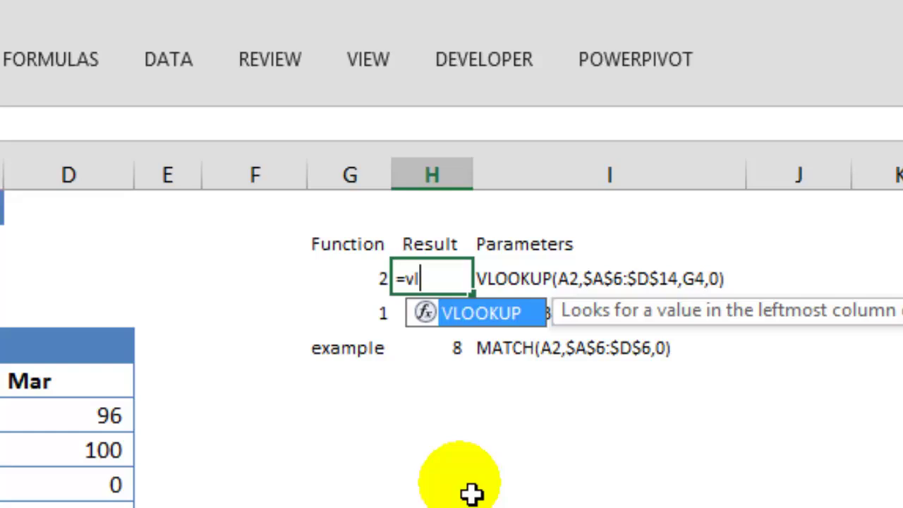
type("(")
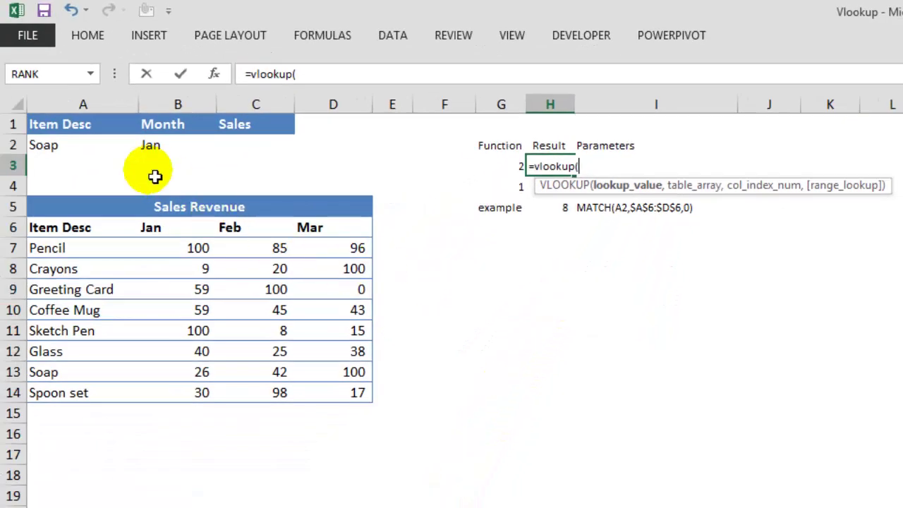
left_click(92, 148)
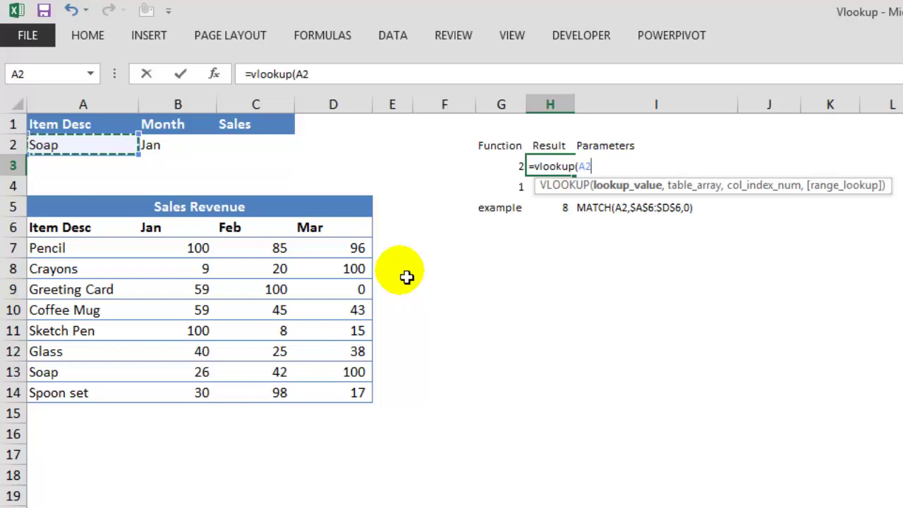
type(",")
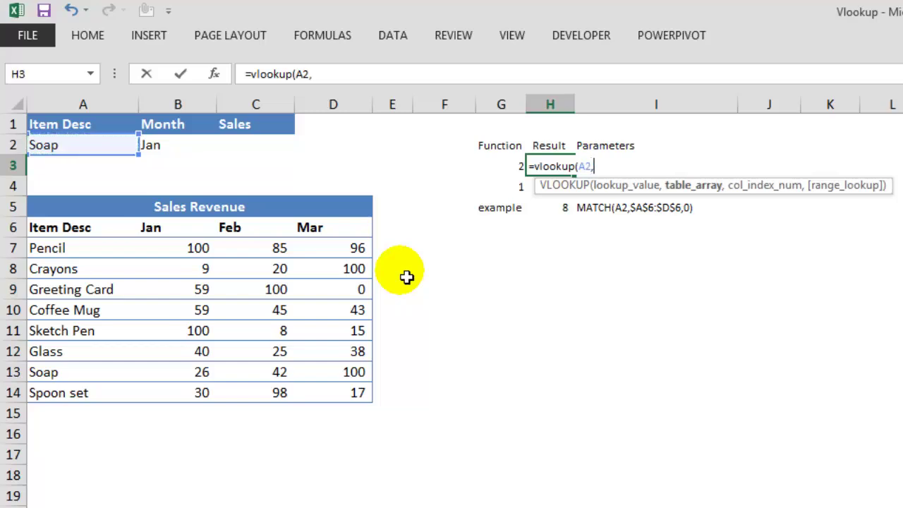
left_click_drag(103, 210, 139, 399)
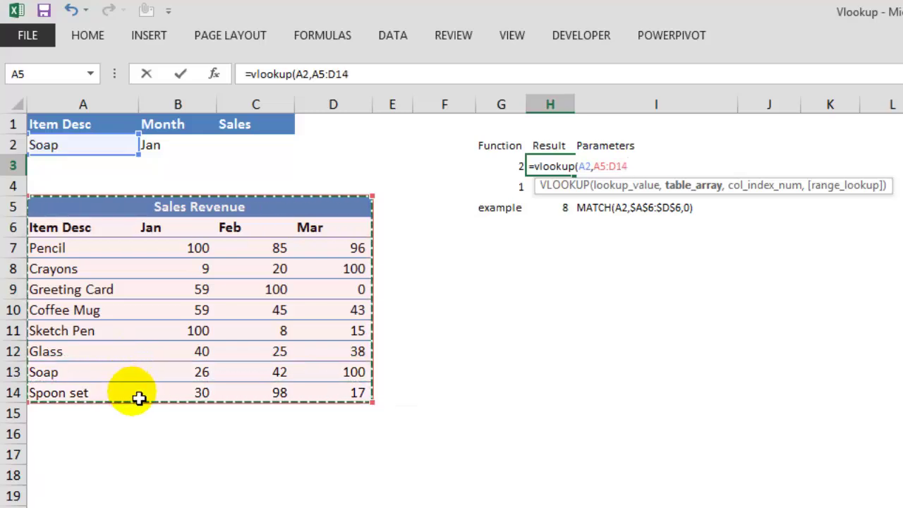
type(",")
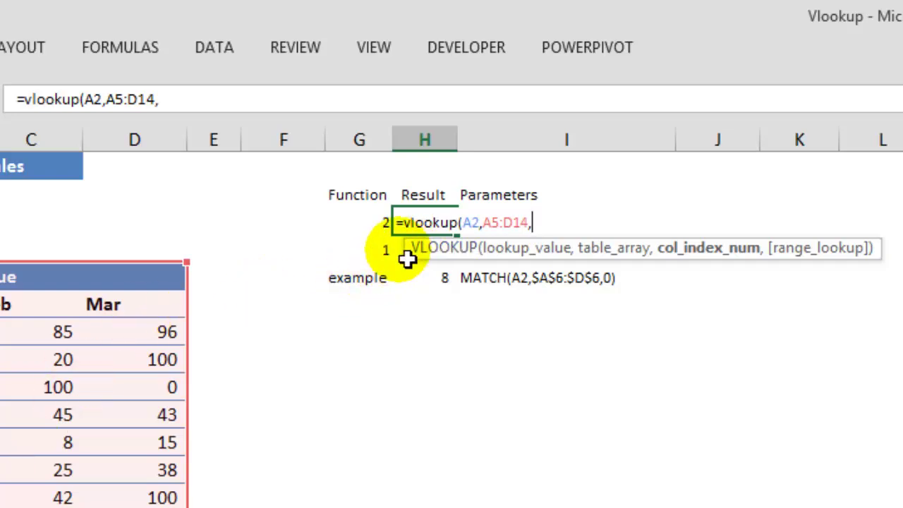
left_click(408, 259)
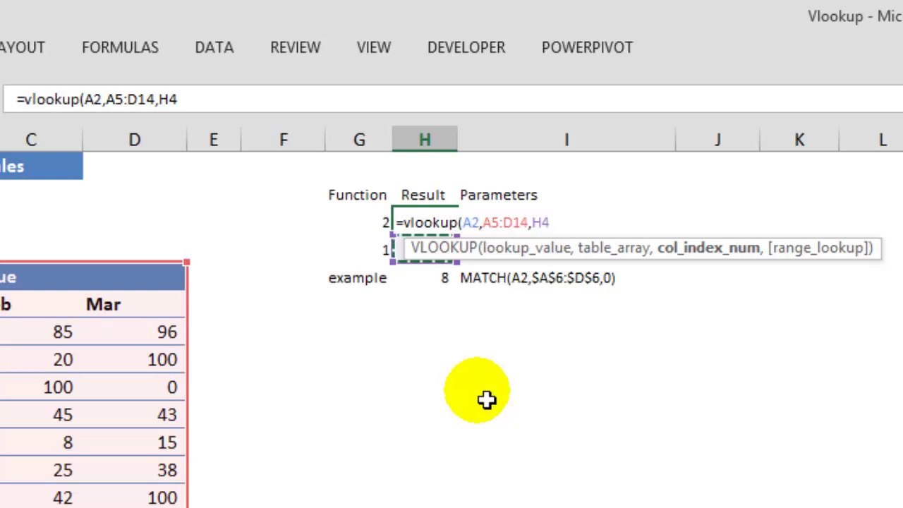
type(",0")
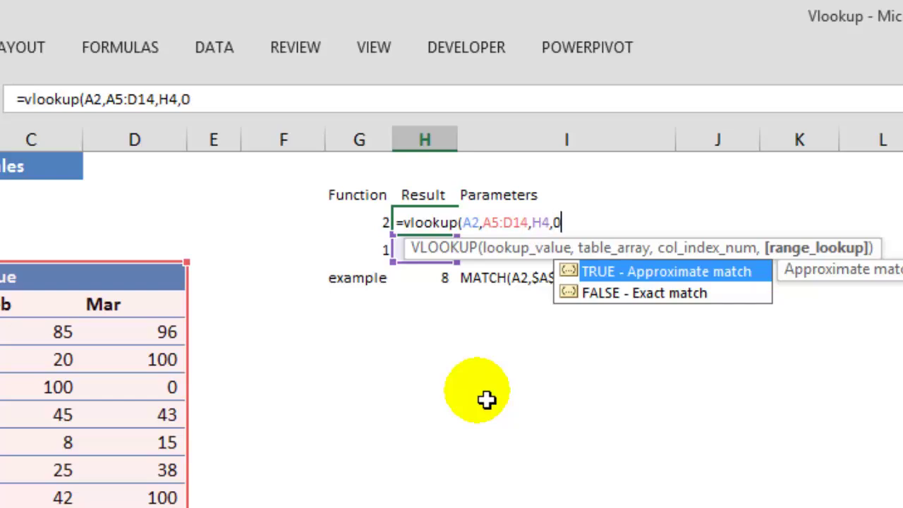
type(")")
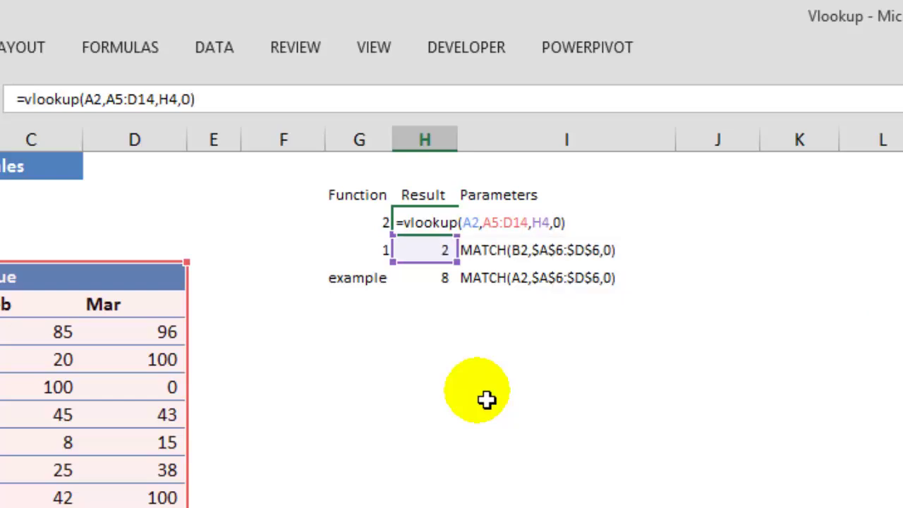
key("Return")
key("Up")
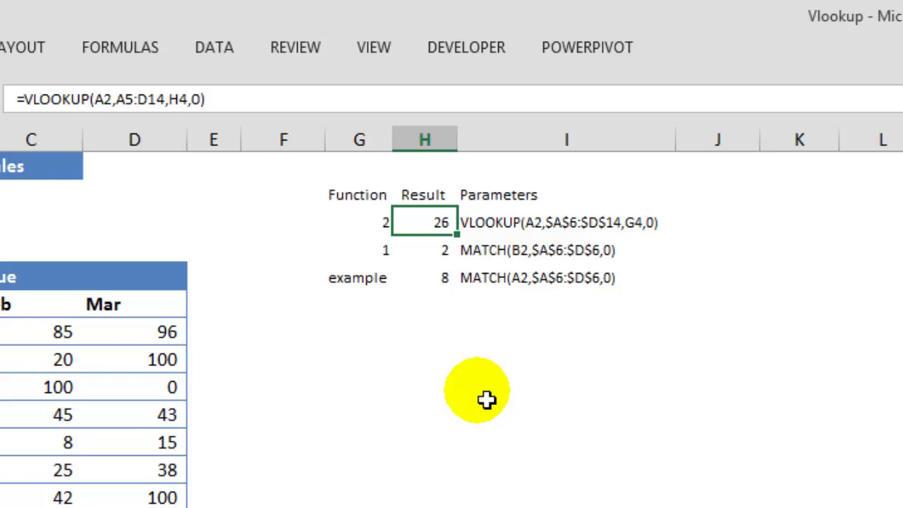
Check the H3 result against the item in A2, the month in B2 and Soap's Jan sales in B13
left_click(67, 116)
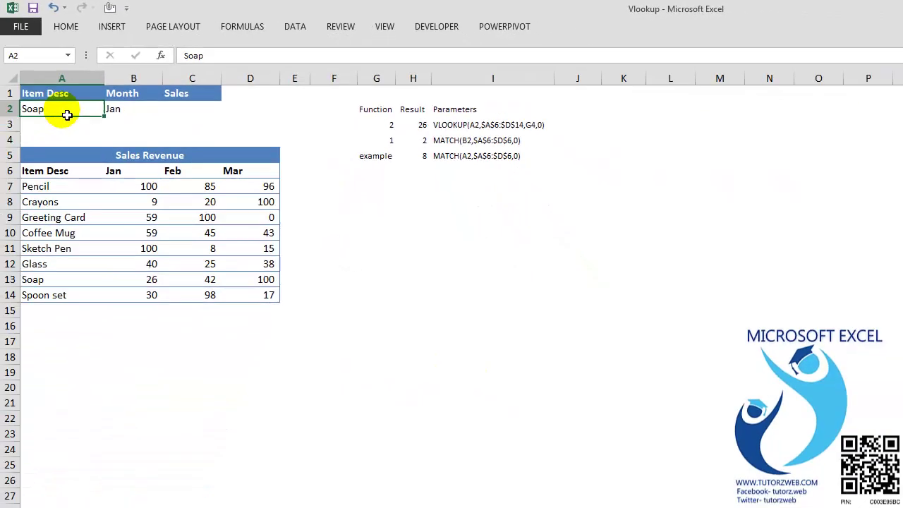
left_click(133, 110)
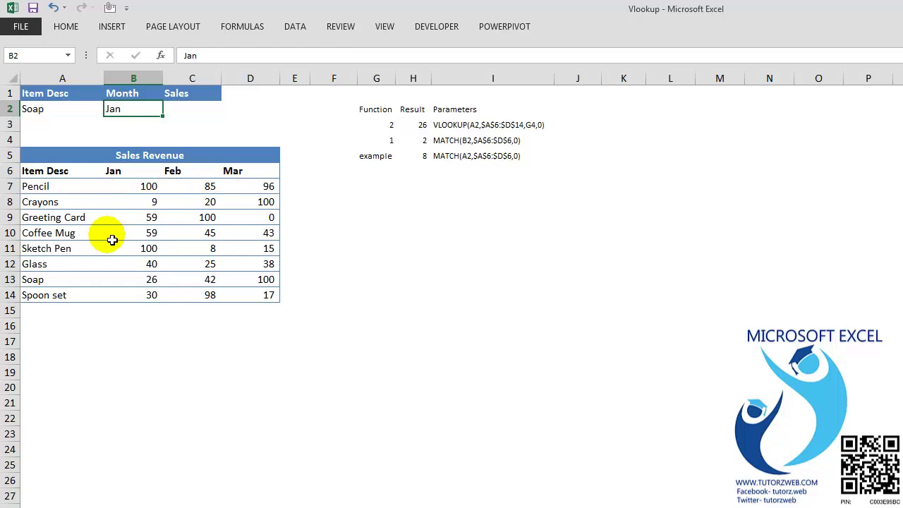
left_click(177, 283)
left_click(135, 283)
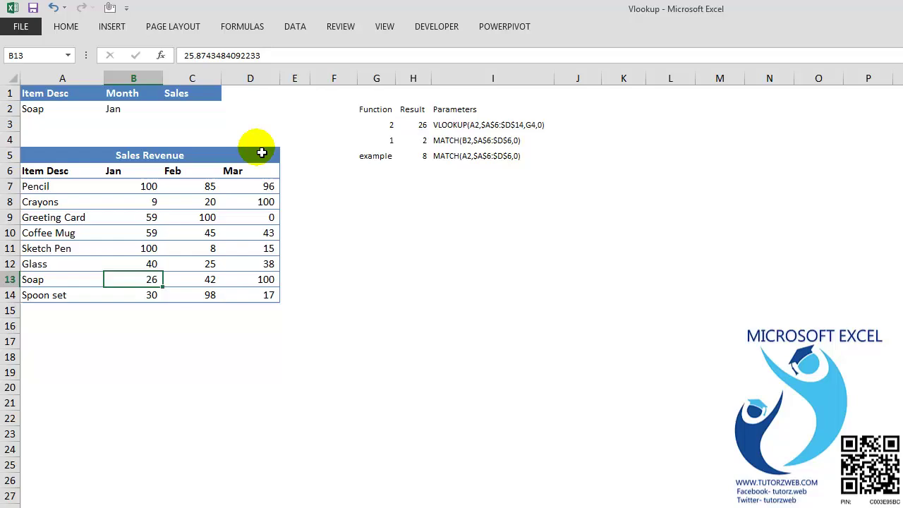
Start a VLOOKUP formula in Sales cell C2 with A2 as lookup value and A5:D14 as table array
left_click(201, 112)
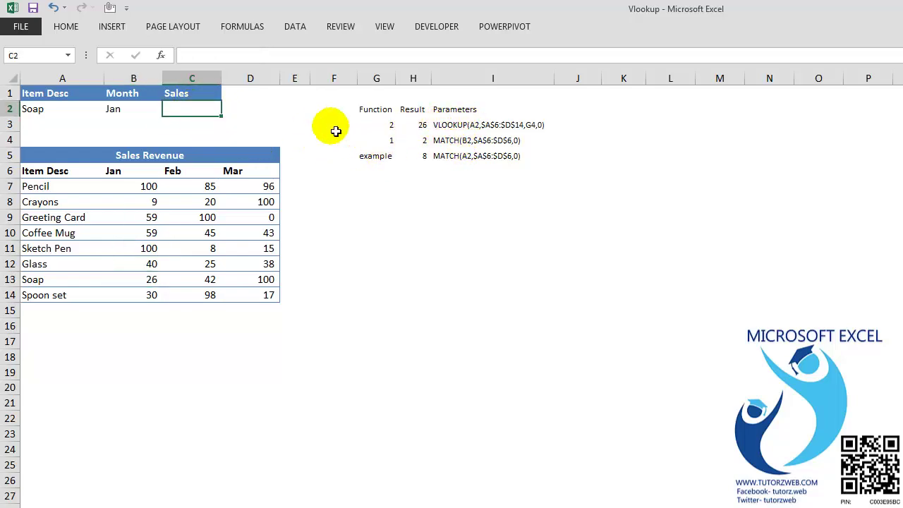
type("=")
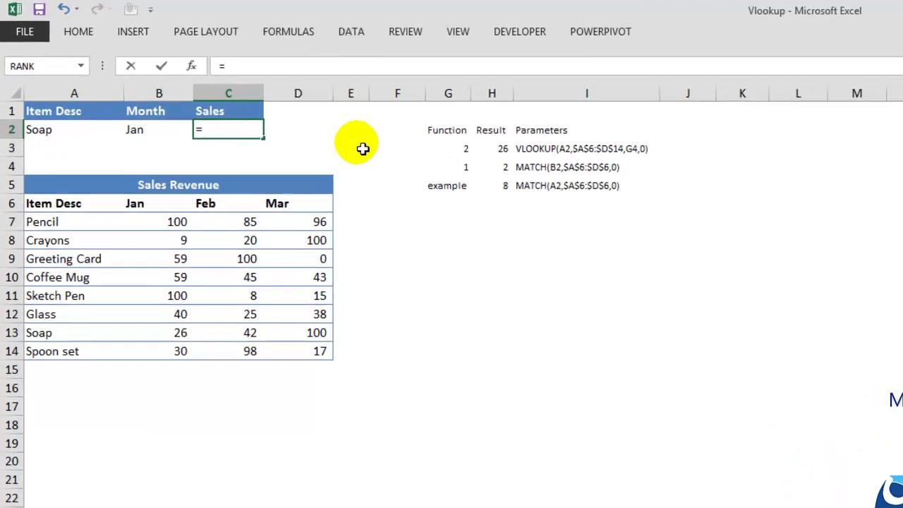
type("vl")
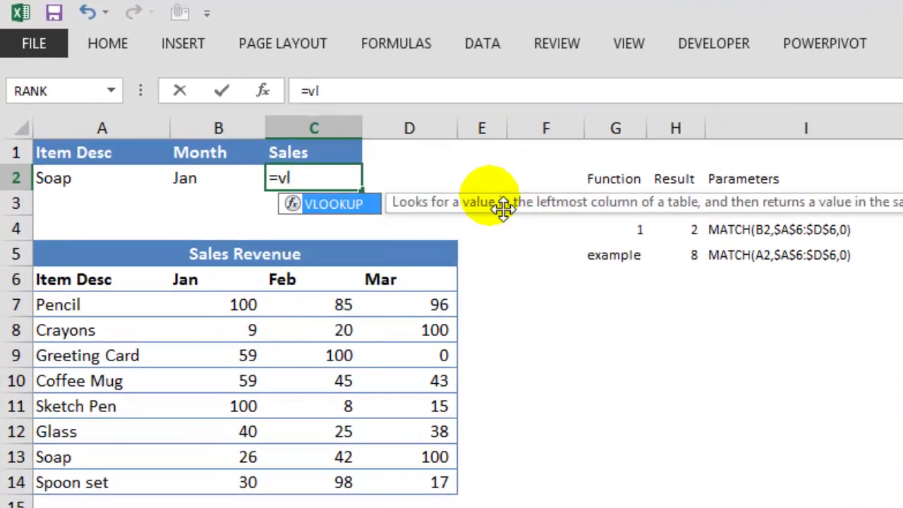
key("Tab")
key("Left")
key("Left")
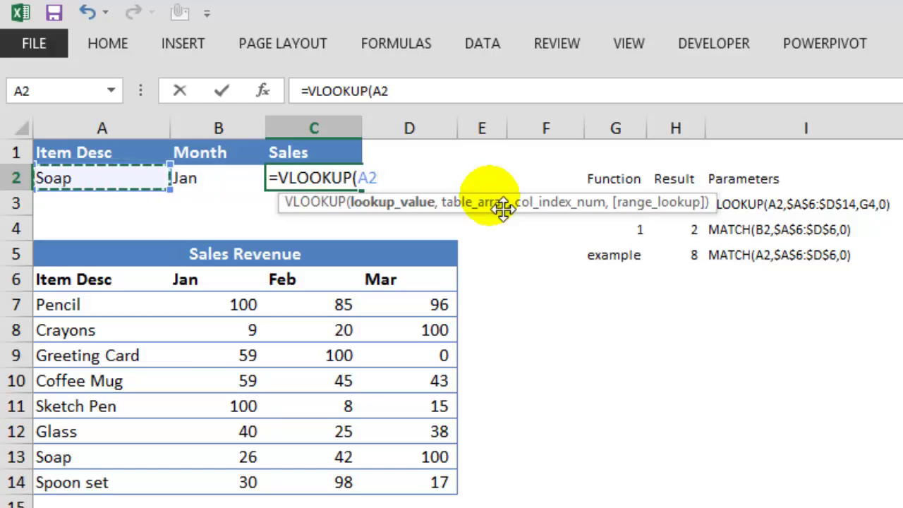
type(",")
key("Down")
key("Down")
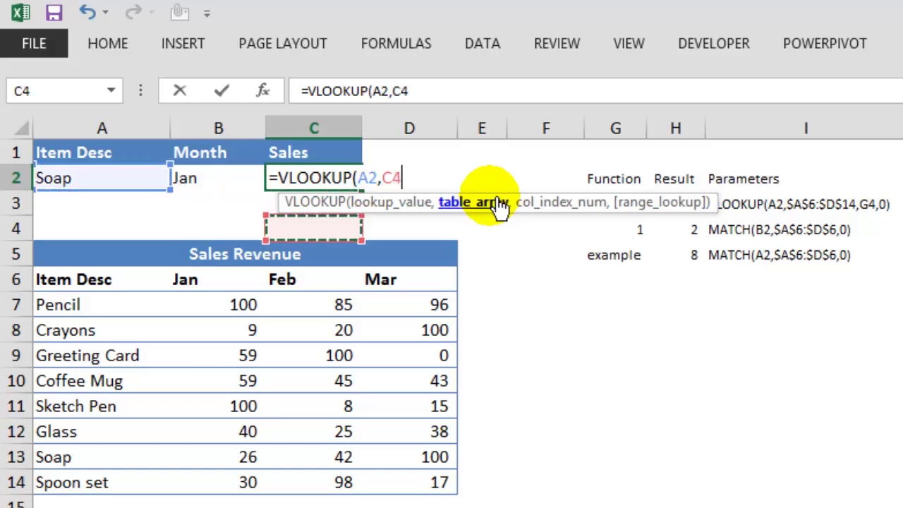
key("Down")
key("ctrl+shift+Down")
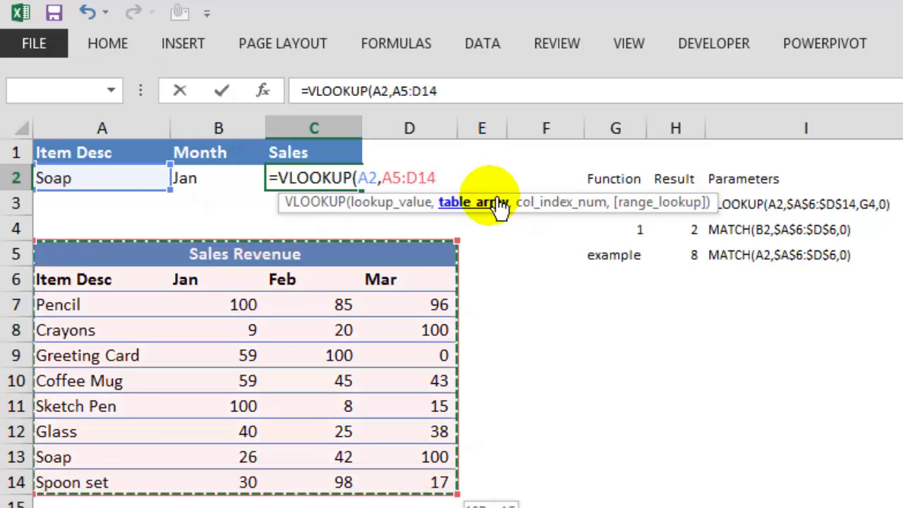
type(",")
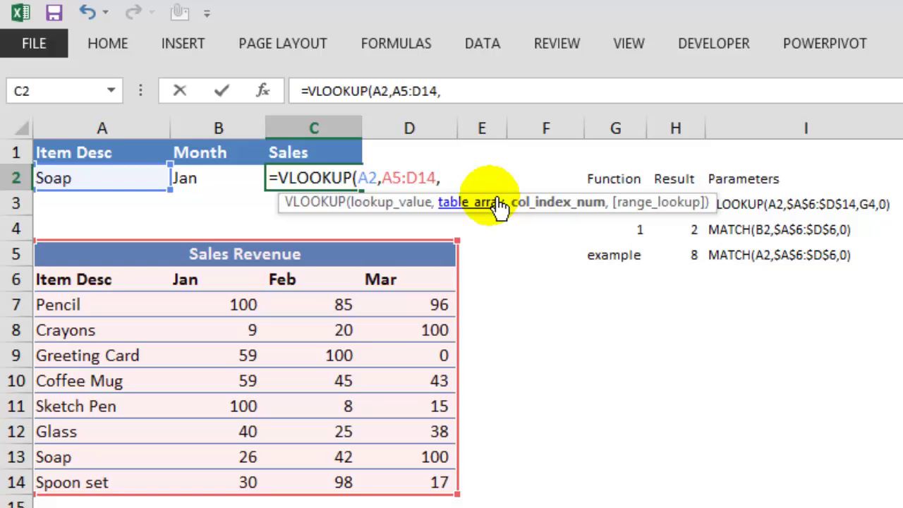
Nest a MATCH function as the column index of the C2 VLOOKUP, with month cell B2 as its lookup value
type("mat")
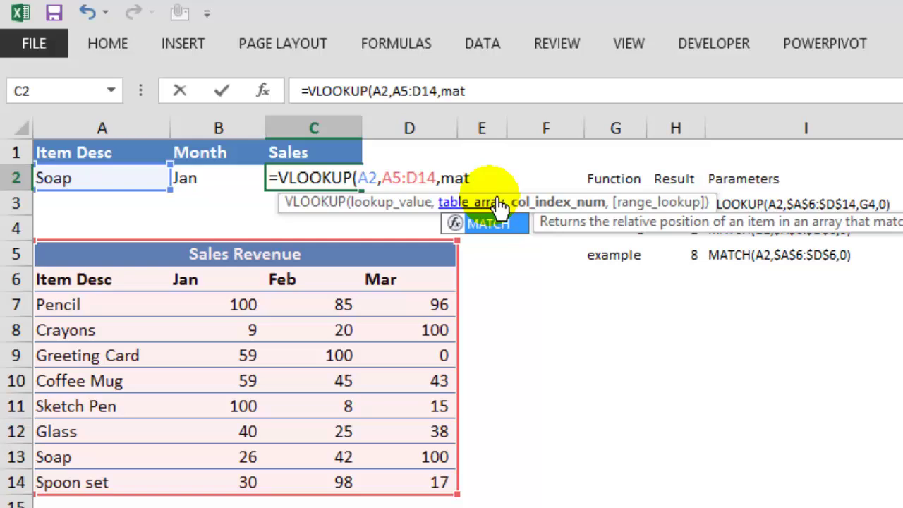
key("Tab")
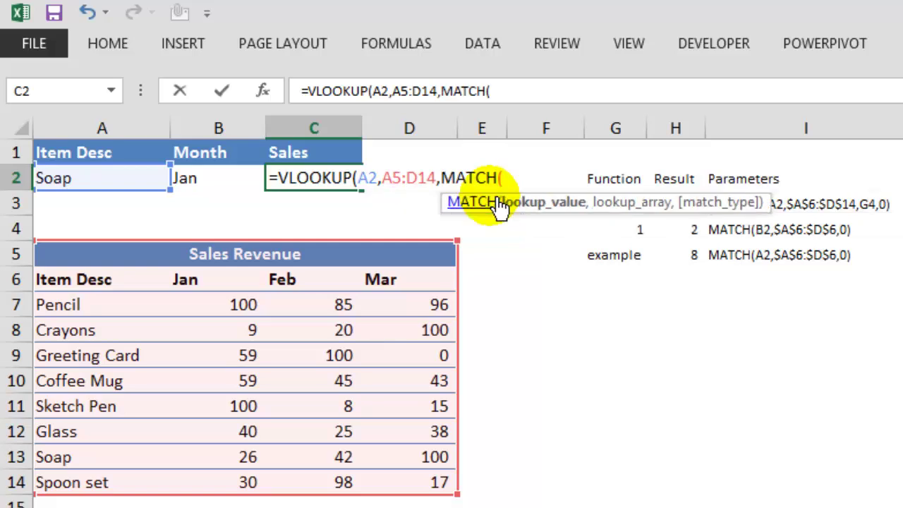
key("Down")
key("Down")
key("Down")
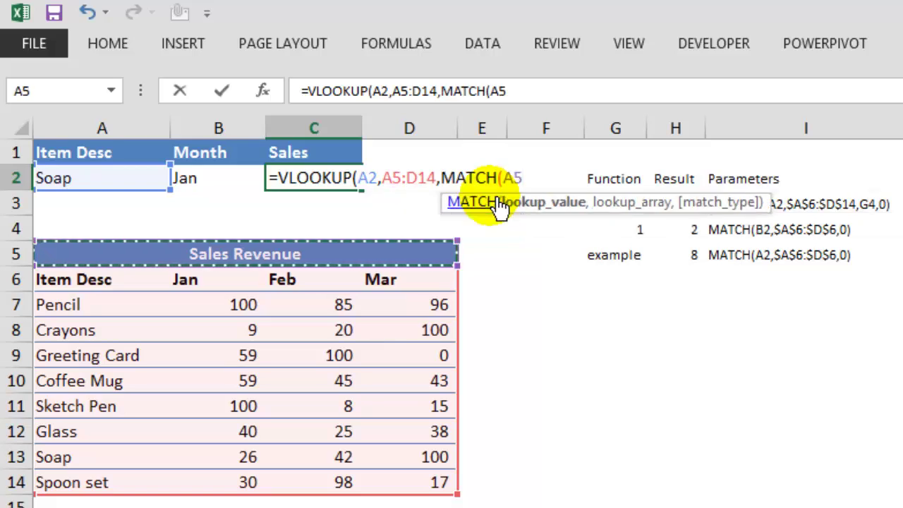
key("Up")
key("Up")
key("Left")
key("Up")
key("Left")
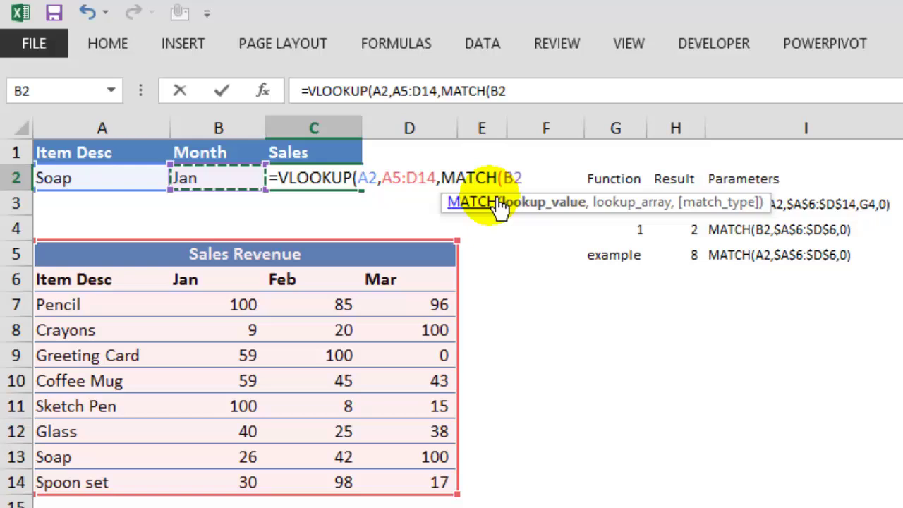
Complete the nested MATCH with header row A6:D6 as lookup array and match type 0
type(",")
key("Down")
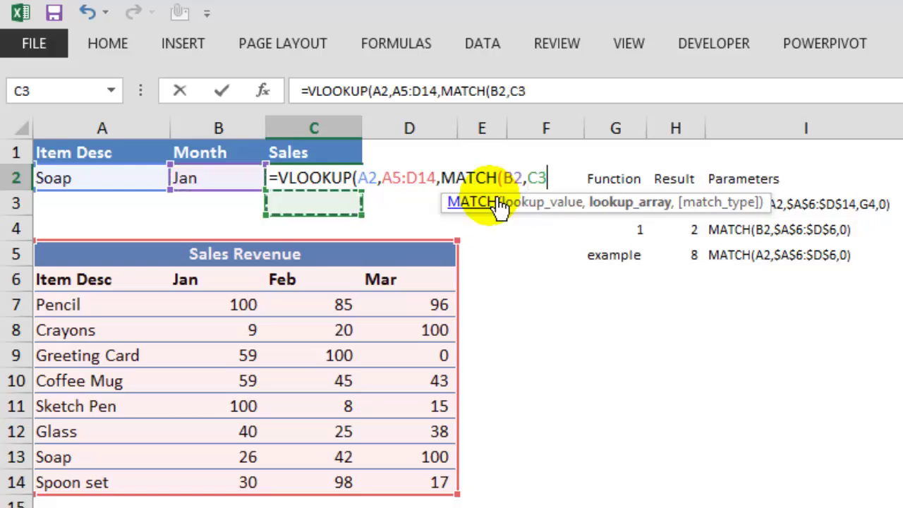
key("Down")
key("Down")
key("Left")
key("Left")
key("Down")
key("Left")
key("Left")
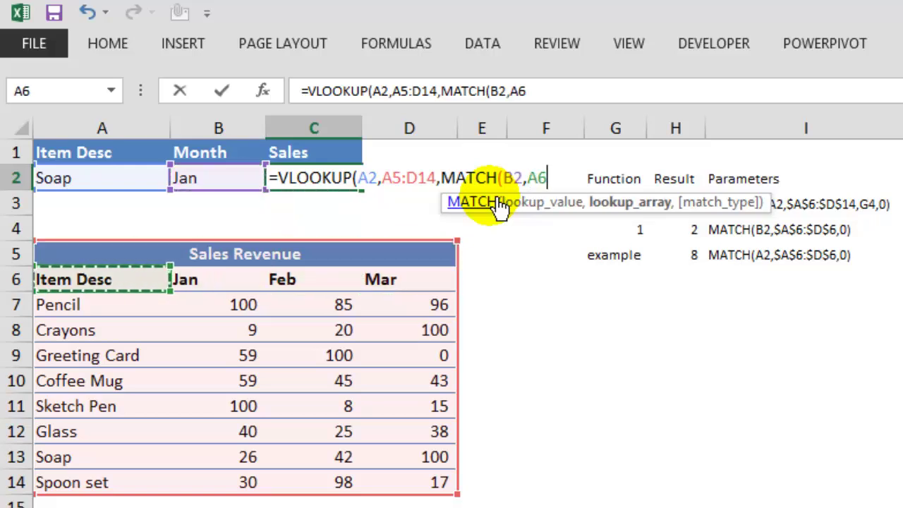
key("shift+Right")
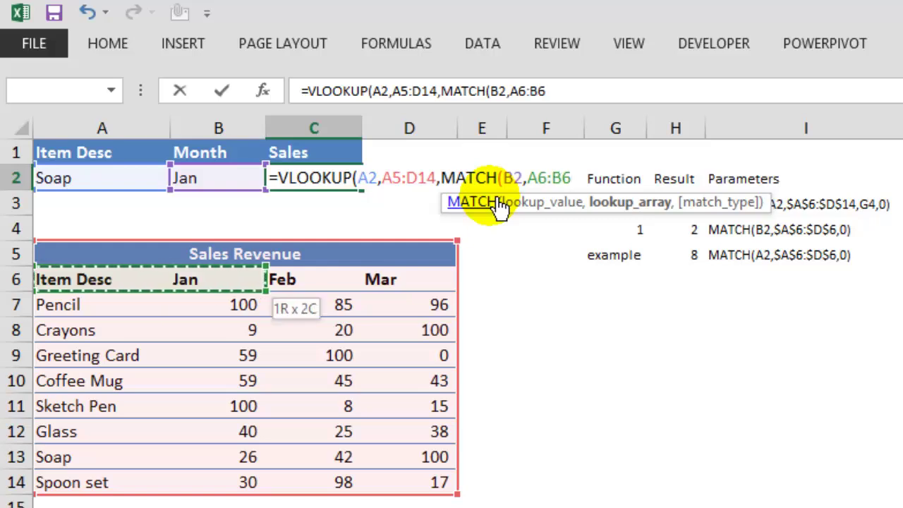
key("shift+Right")
key("shift+Right")
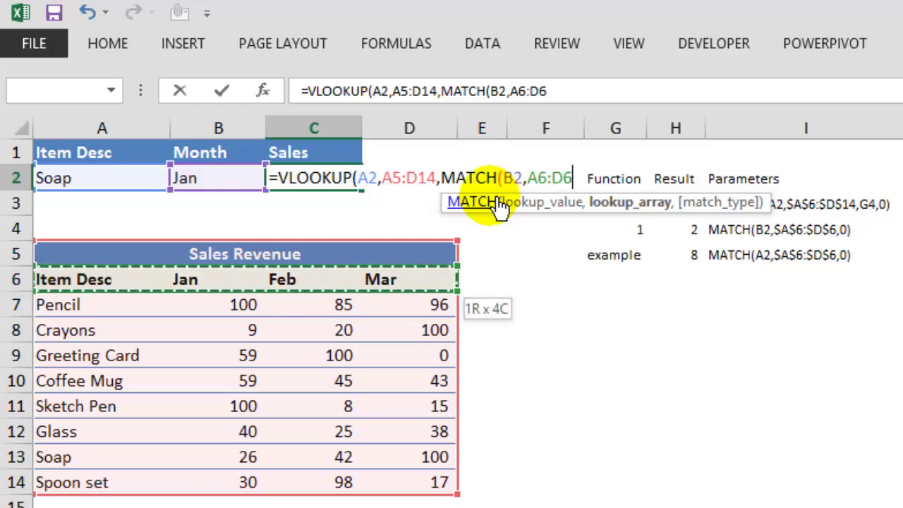
type(",")
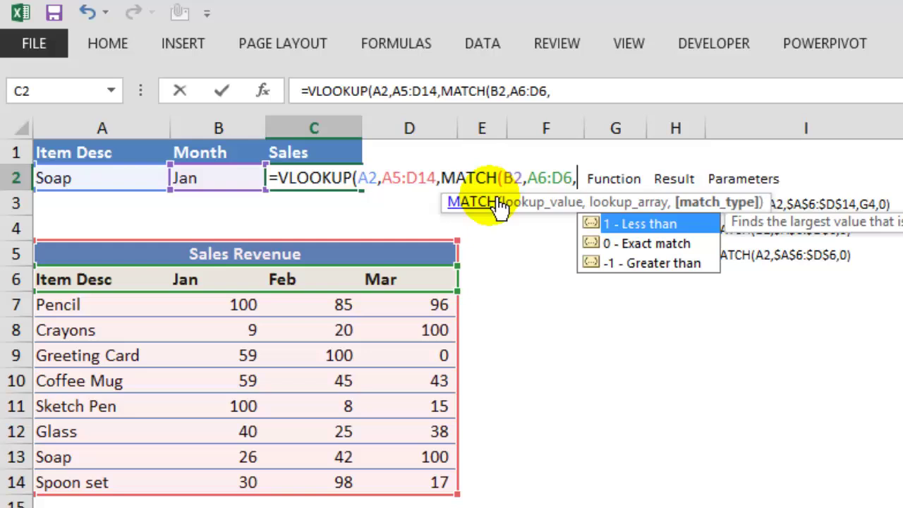
type("0)")
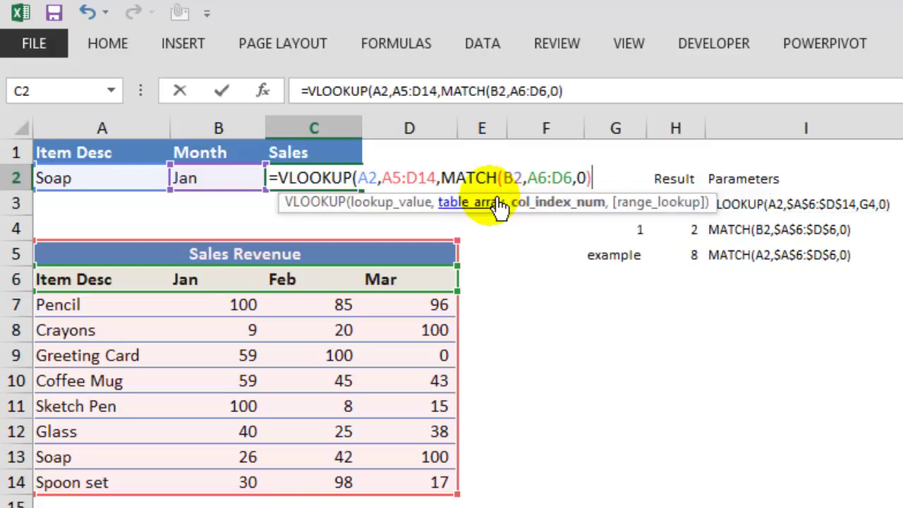
Finish the VLOOKUP formula in C2 with range lookup 0 for an exact match
type(",")
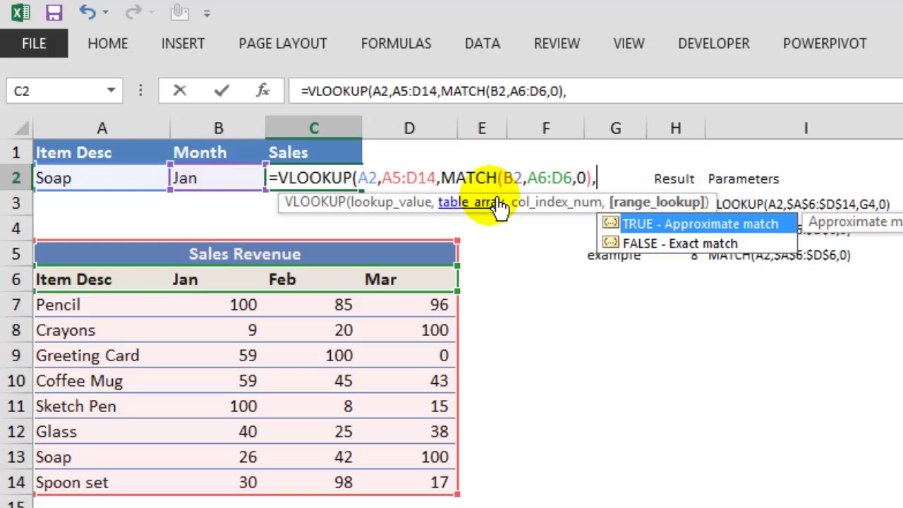
type("0)")
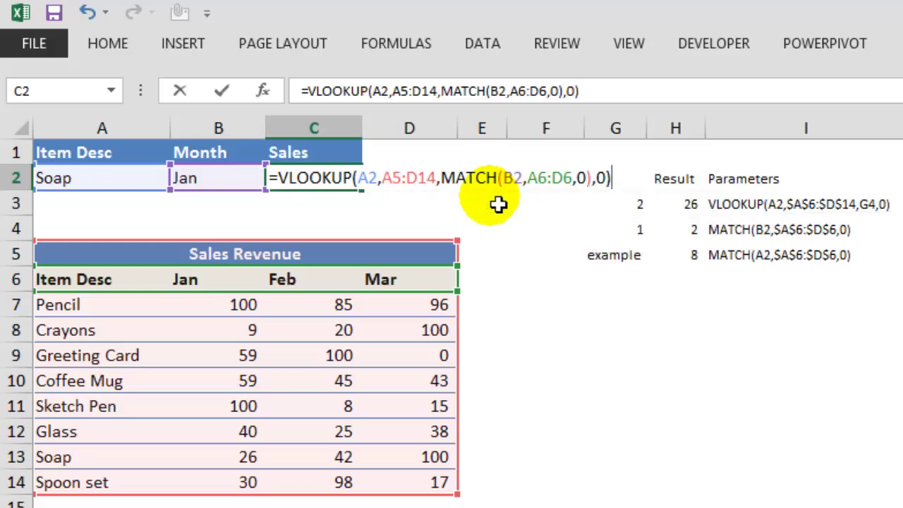
key("Return")
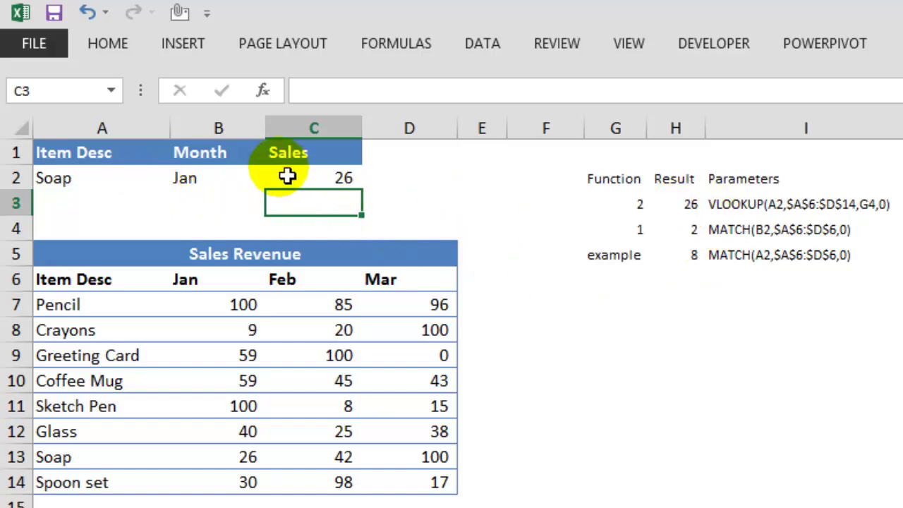
Test the nested lookup formula by changing the item in A2 to Glass and the month in B2 to Mar
left_click(115, 180)
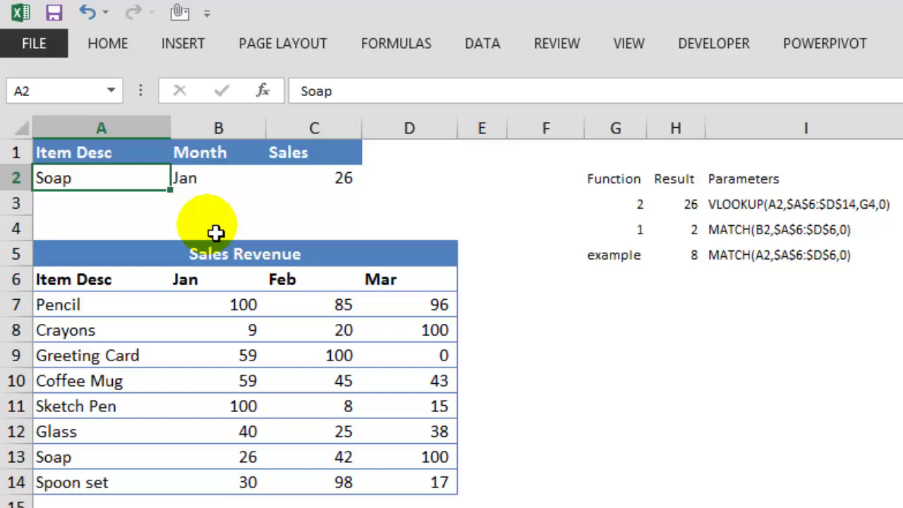
type("Glass")
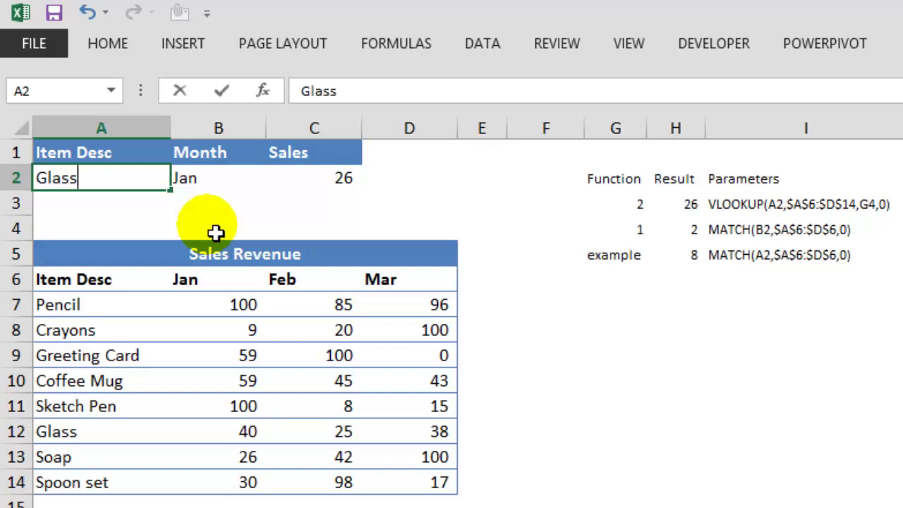
key("Return")
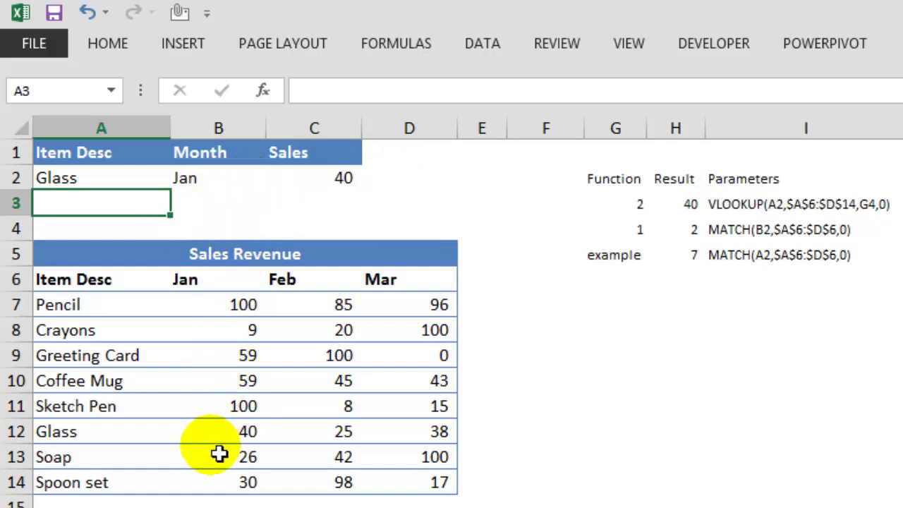
left_click(233, 187)
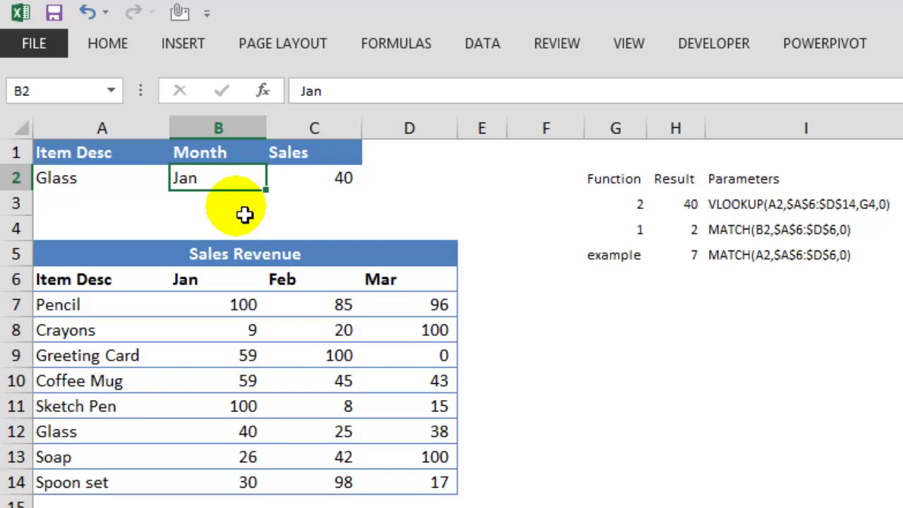
type("M")
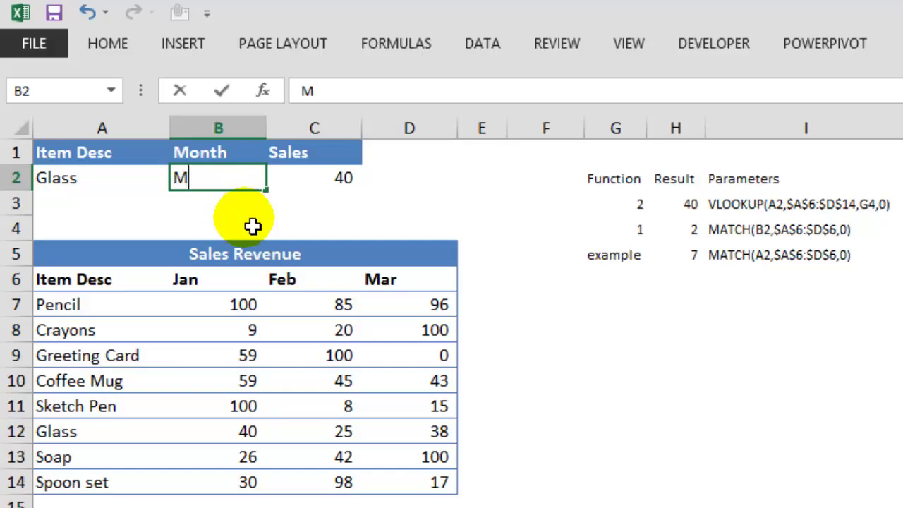
type("ar")
key("Return")
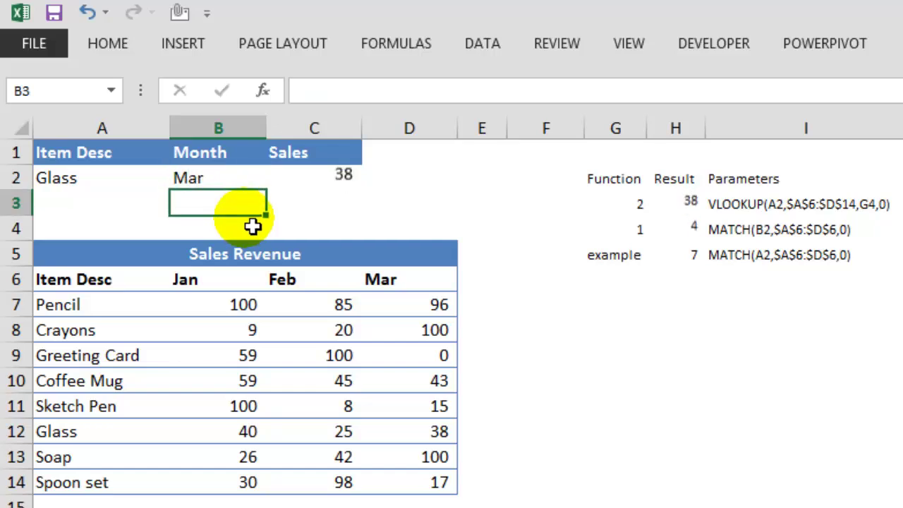